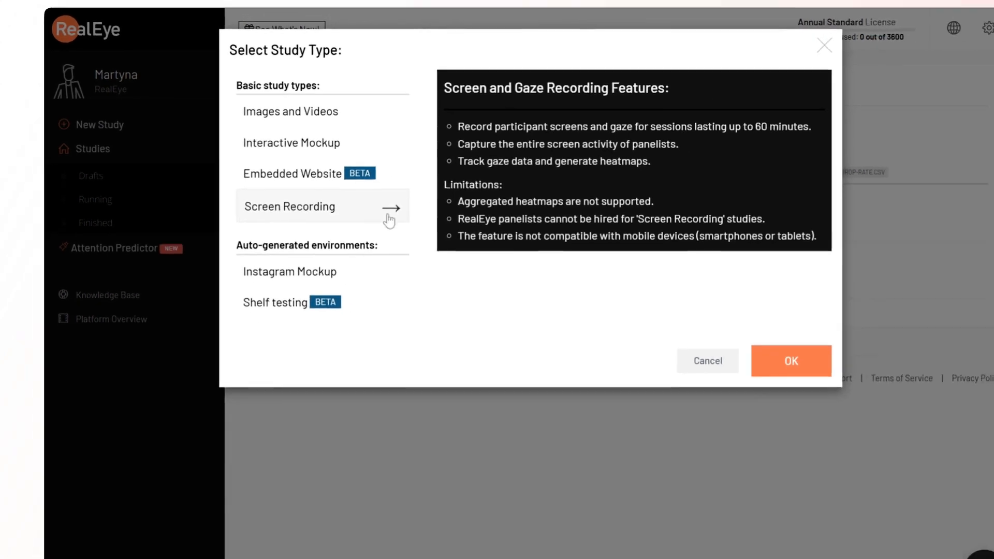
# Step: Create a study of the Screen Recording type and name it "Screen Recording"
pyautogui.click(902, 420)
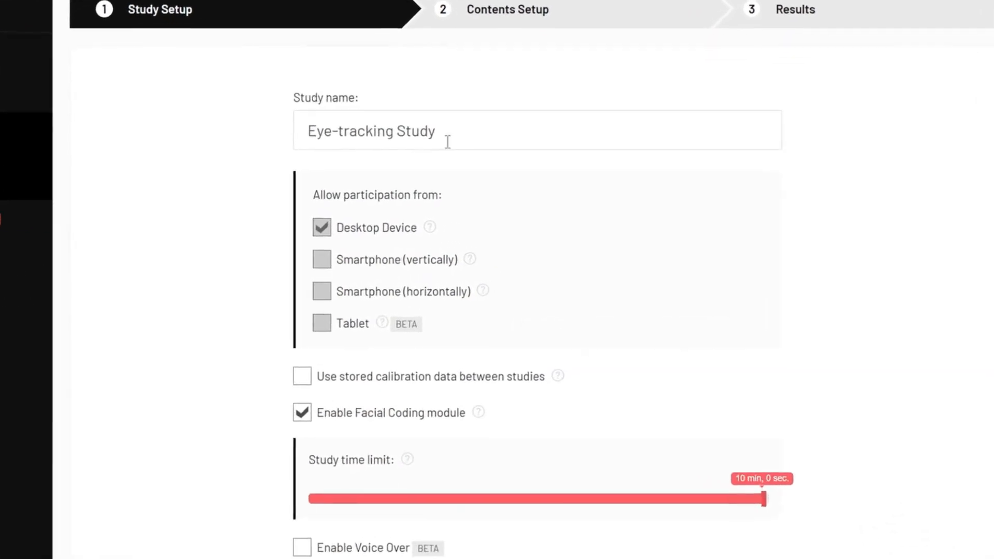
pyautogui.moveTo(448, 142); pyautogui.dragTo(222, 110)
pyautogui.write('Screen Recording')
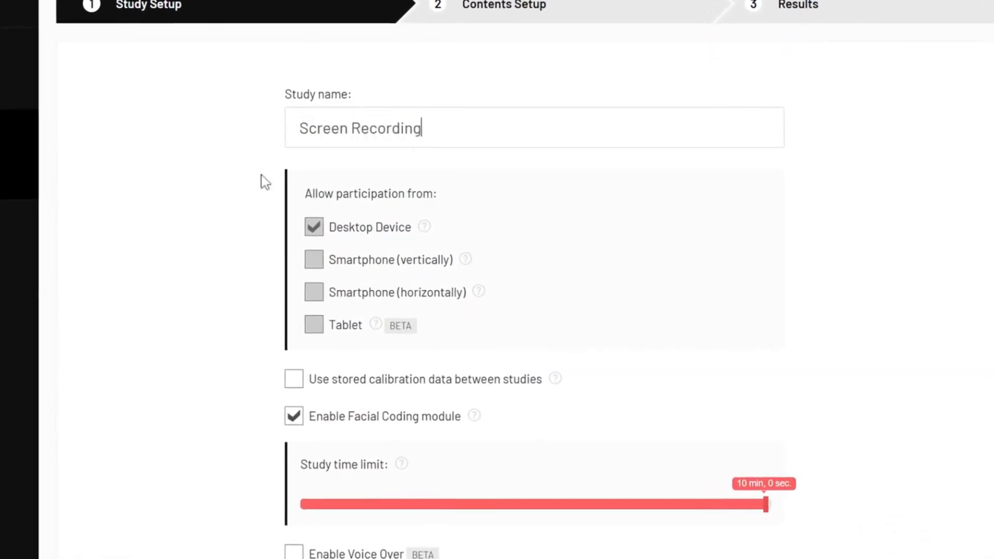
# Step: Set the study time limit to 5 minutes and enable Voice Over for the study
pyautogui.scroll(-1, 273, 180)
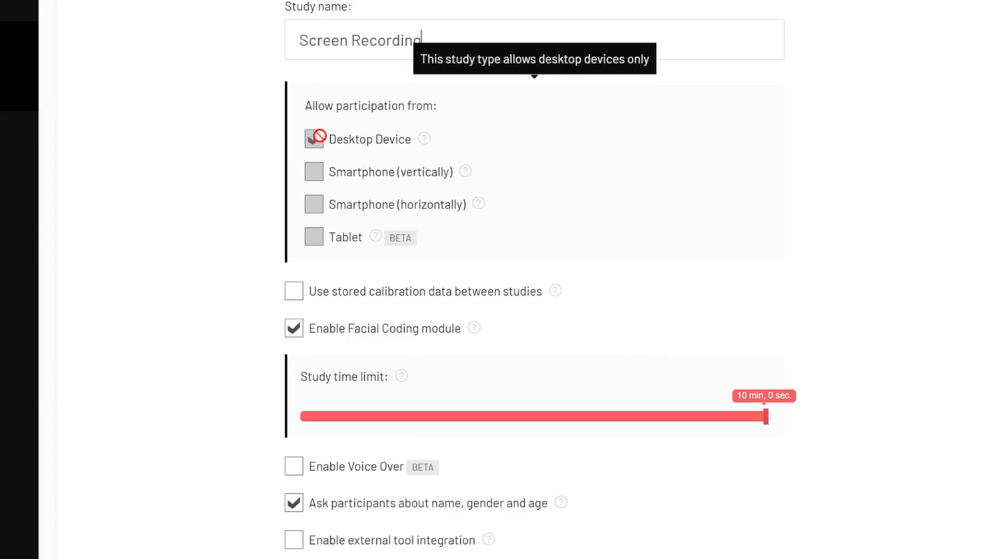
pyautogui.scroll(-3, 259, 218)
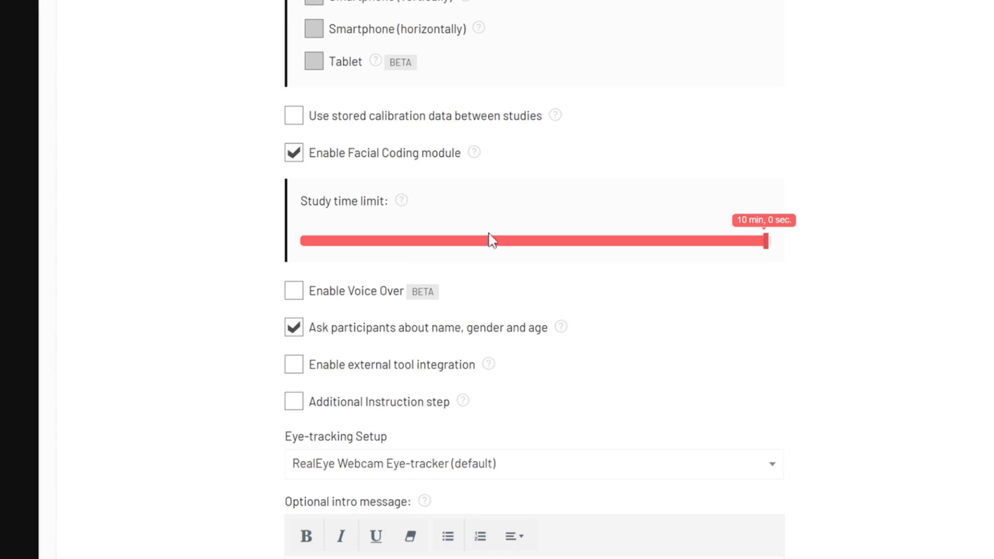
pyautogui.scroll(-2, 490, 236)
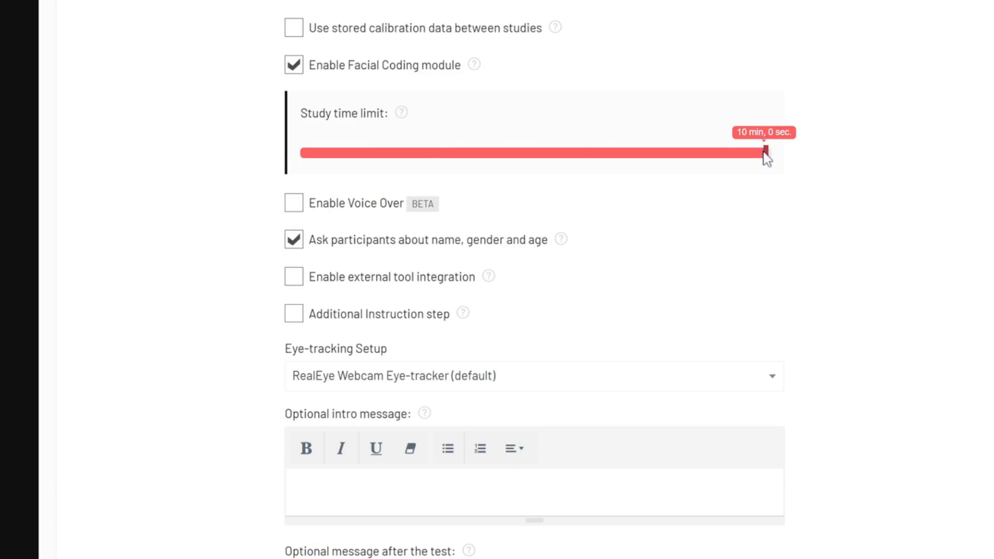
pyautogui.moveTo(767, 155); pyautogui.dragTo(541, 156)
pyautogui.press('Left')
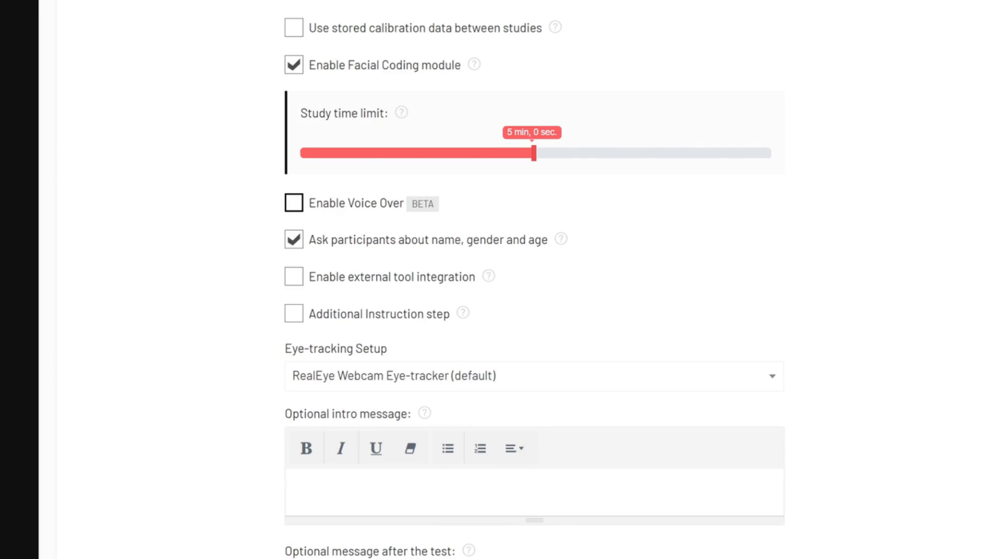
pyautogui.click(294, 203)
pyautogui.scroll(-2, 311, 223)
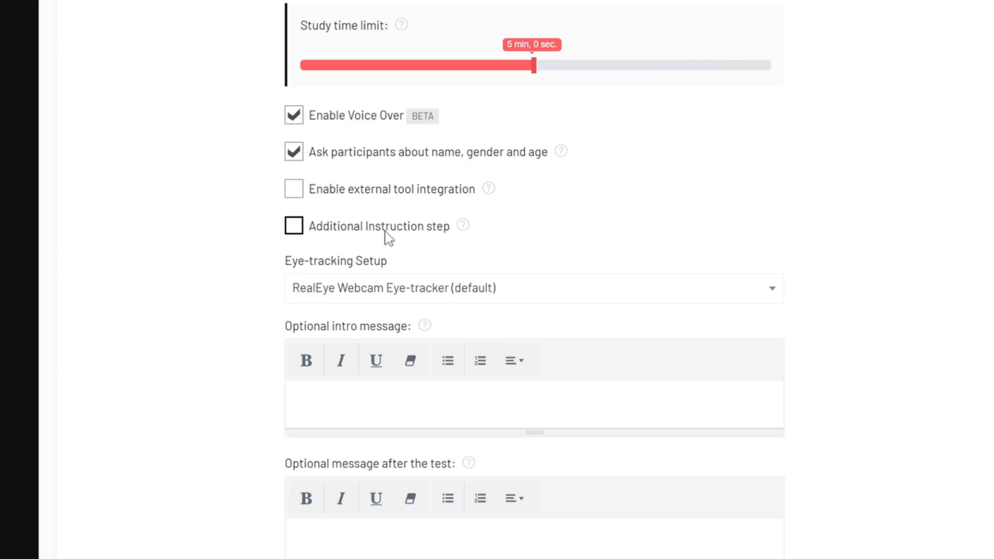
pyautogui.moveTo(464, 228)
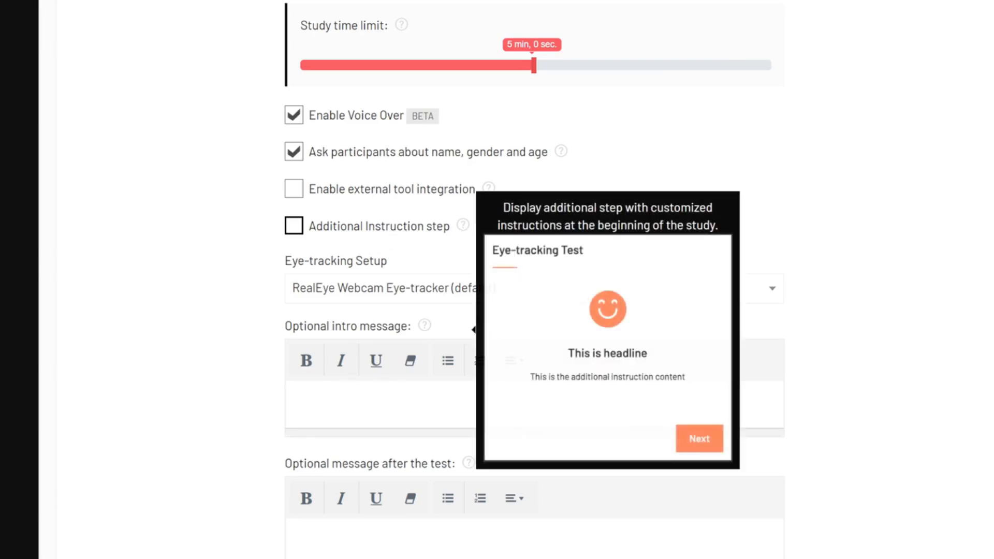
pyautogui.click(347, 231)
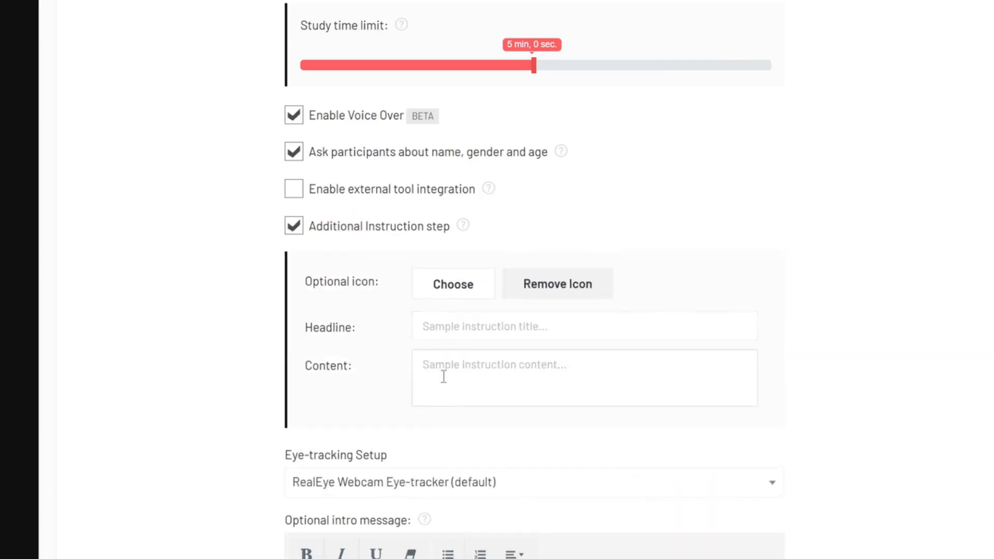
pyautogui.click(441, 291)
pyautogui.scroll(-5, 442, 291)
pyautogui.scroll(5, 442, 291)
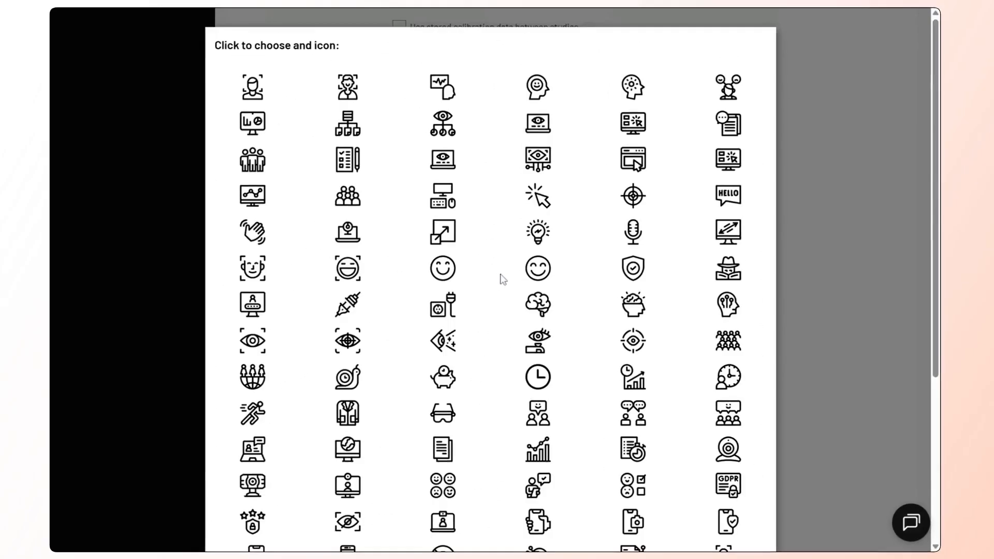
pyautogui.scroll(-5, 442, 291)
pyautogui.click(722, 501)
pyautogui.click(399, 231)
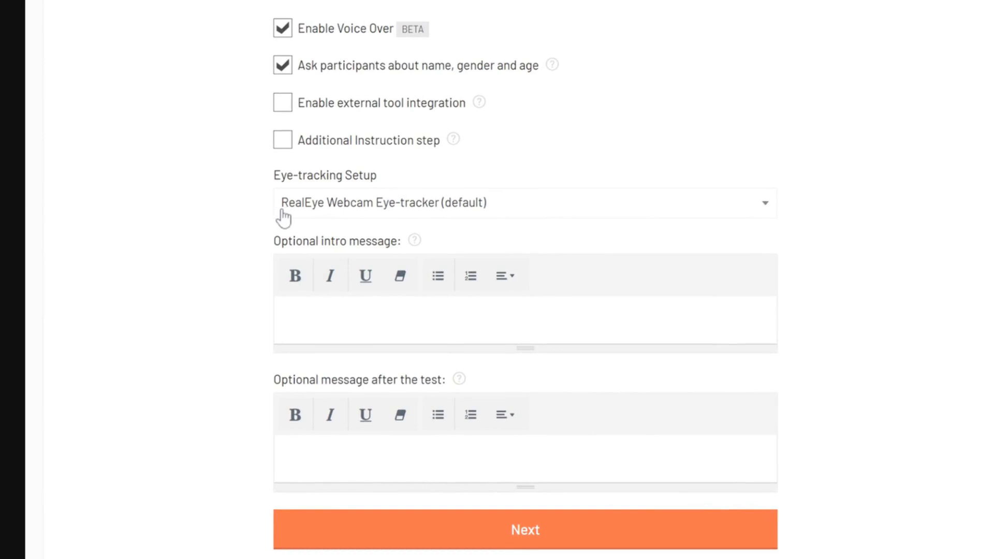
# Step: Choose RealEye Webcam Eye-tracker (default) and write the intro message "Hello, we will now show you a website. Please navigate it freely."
pyautogui.click(282, 217)
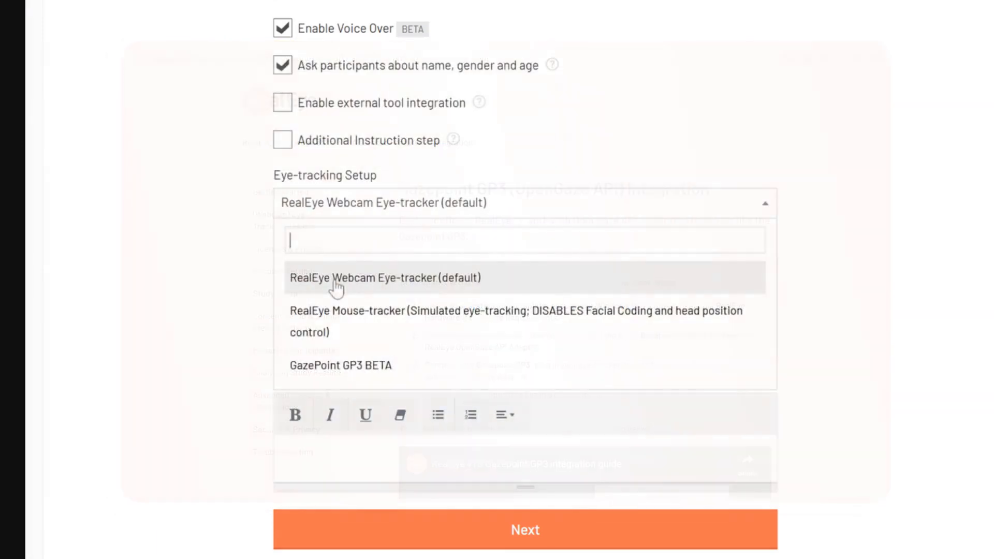
pyautogui.click(334, 282)
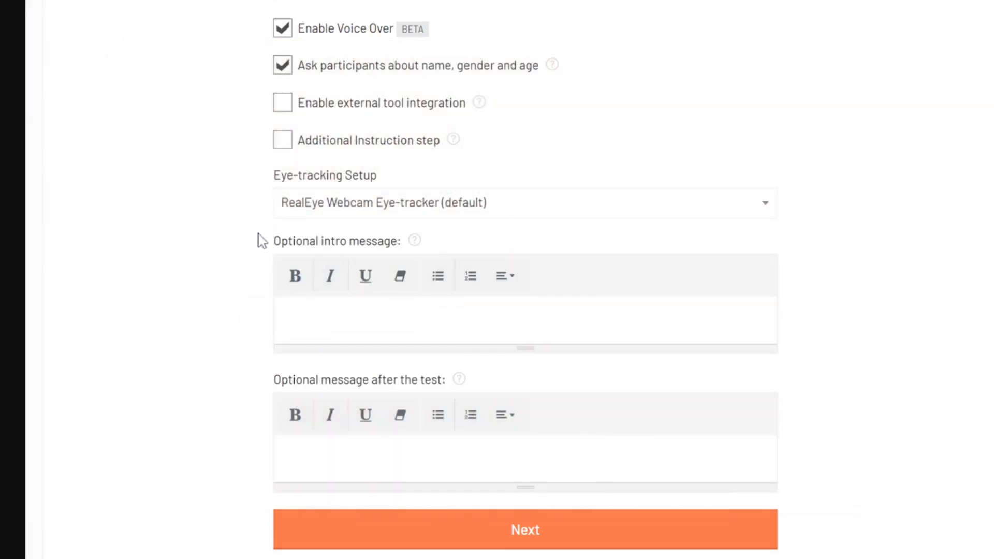
pyautogui.click(299, 329)
pyautogui.write('Hello, we will no')
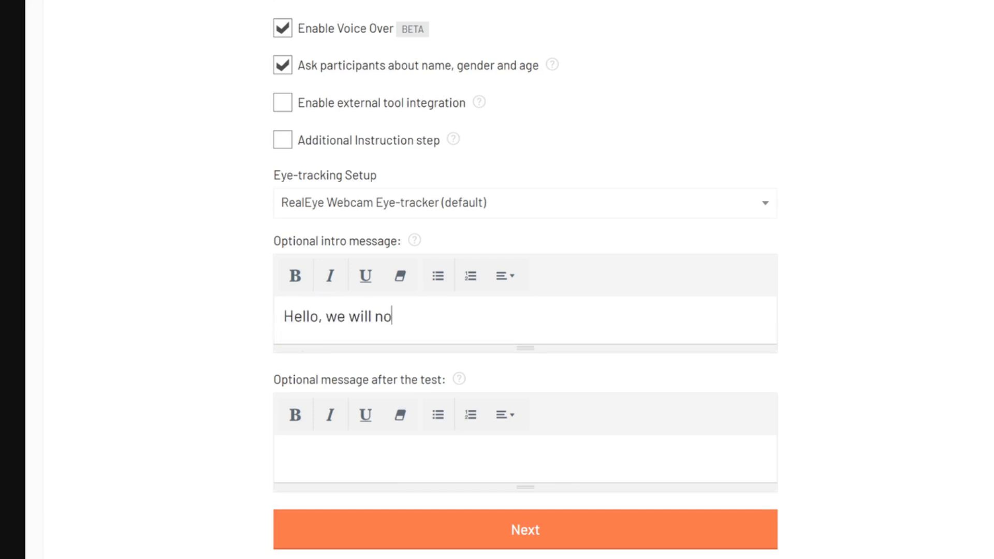
pyautogui.write('w show you a website. Please ')
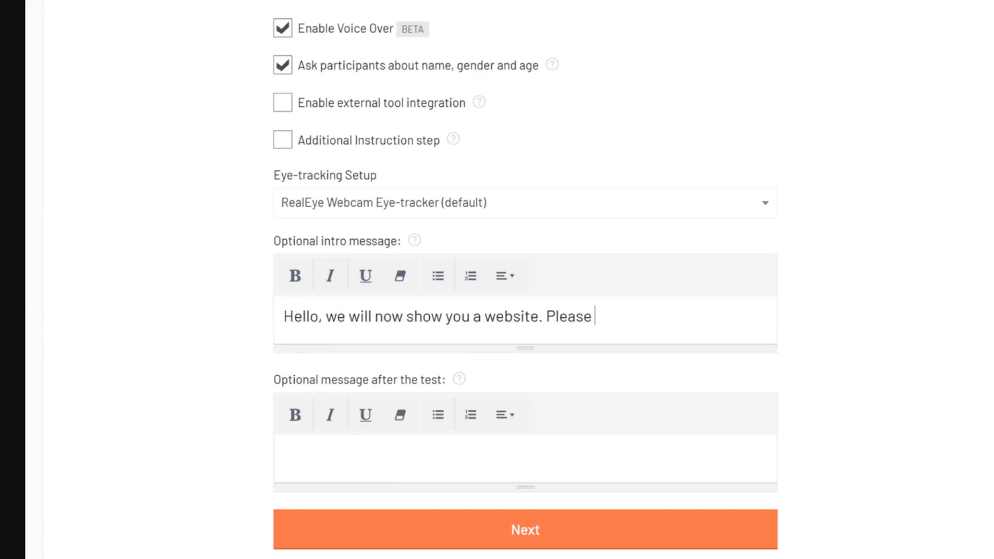
pyautogui.write('navigate it freely.')
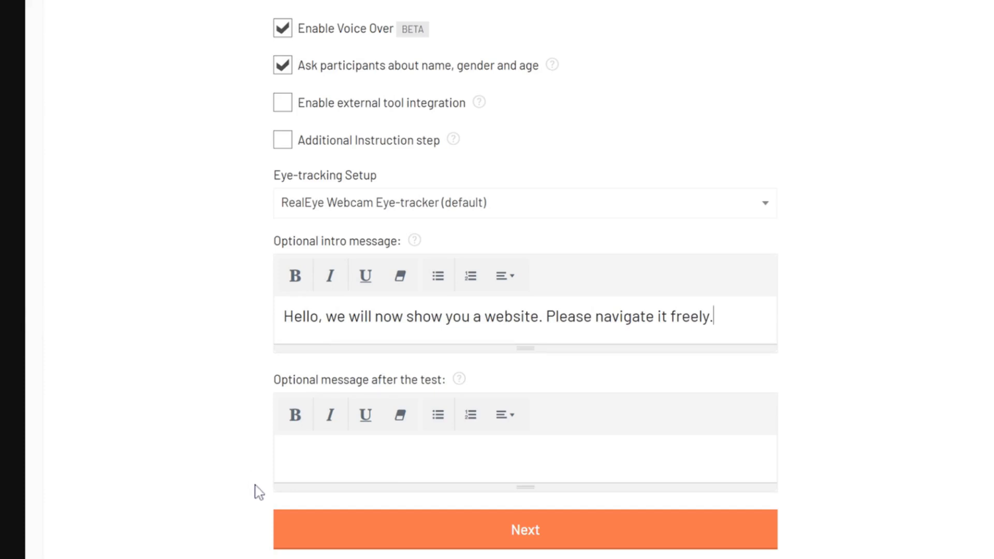
# Step: Write "Thank you for participating." as the message after the test and proceed to the contents setup
pyautogui.click(312, 455)
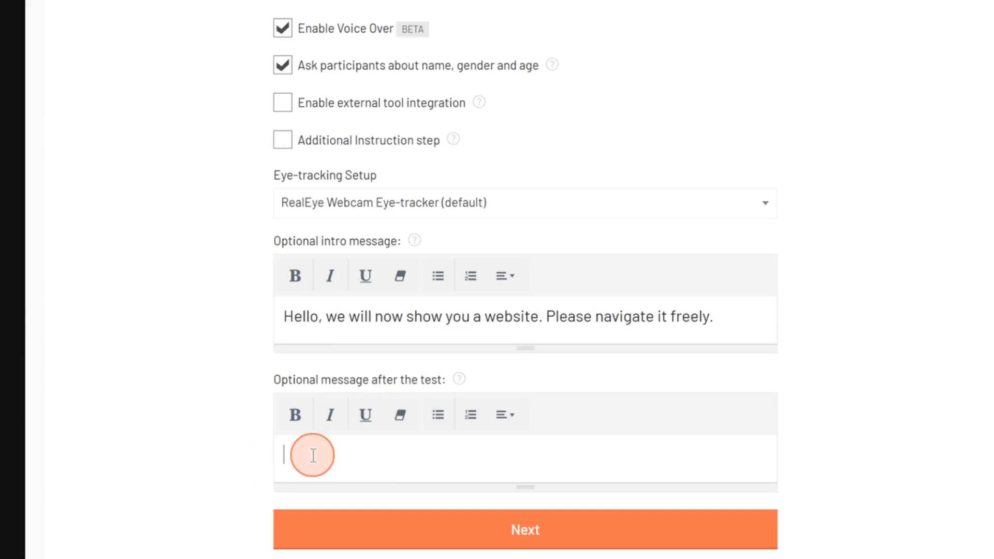
pyautogui.write('Thank you for parti')
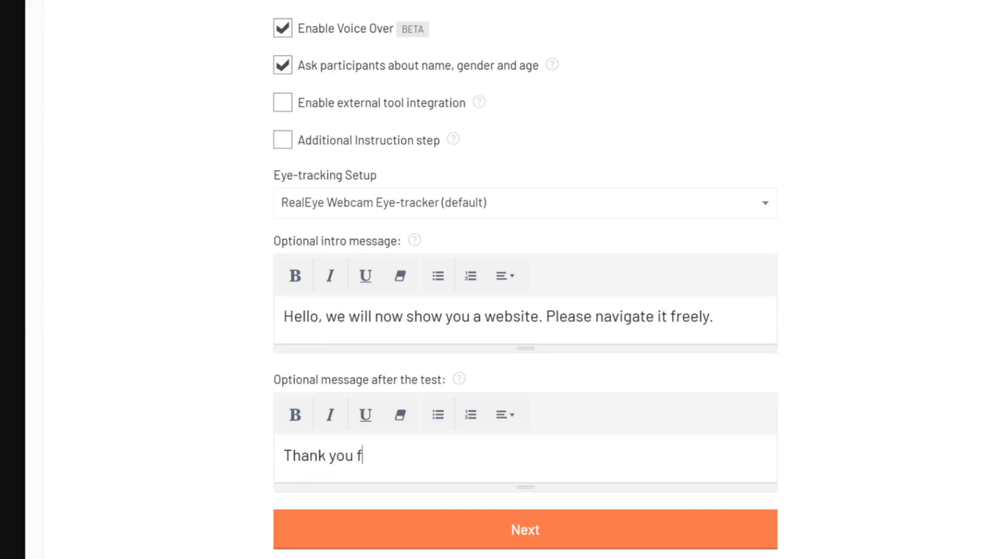
pyautogui.write('cipating.')
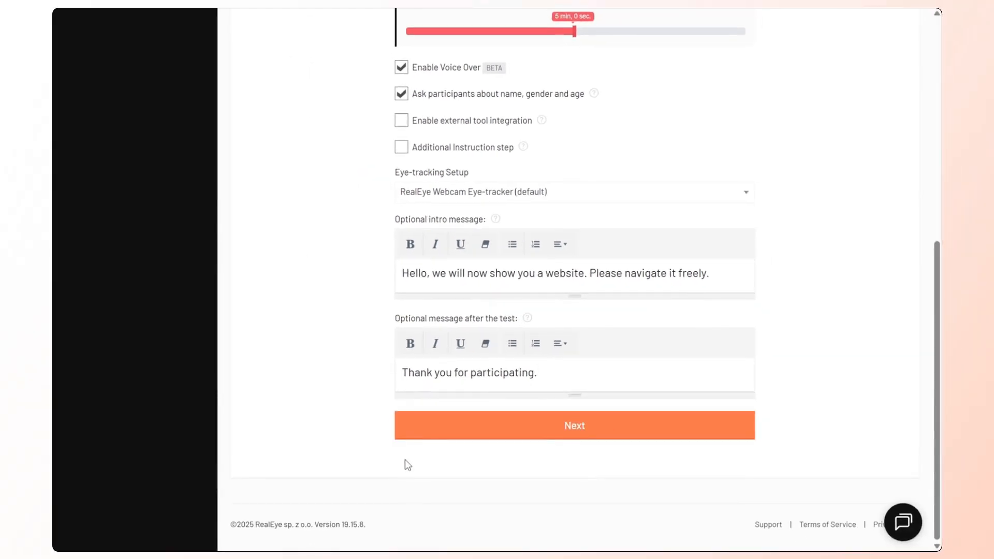
pyautogui.click(407, 436)
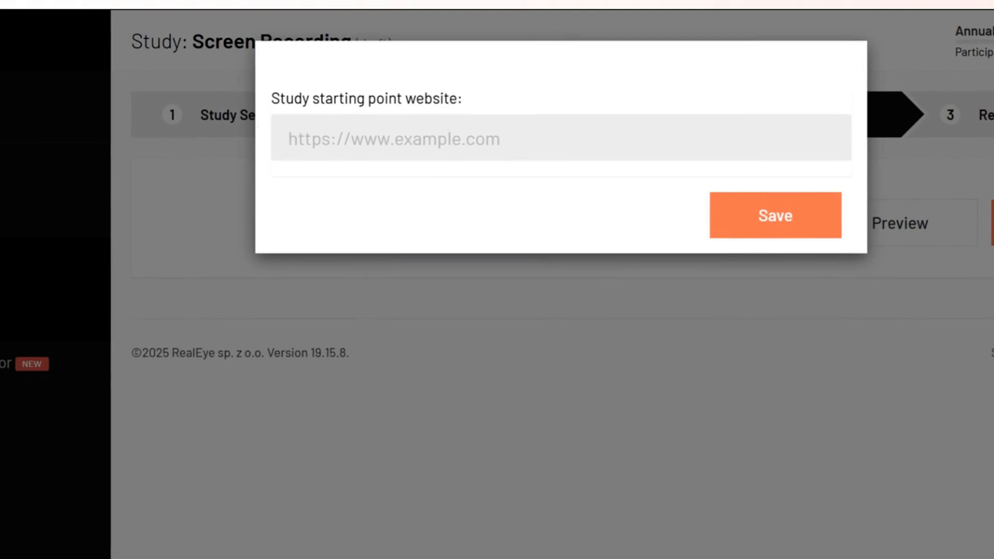
pyautogui.click(303, 145)
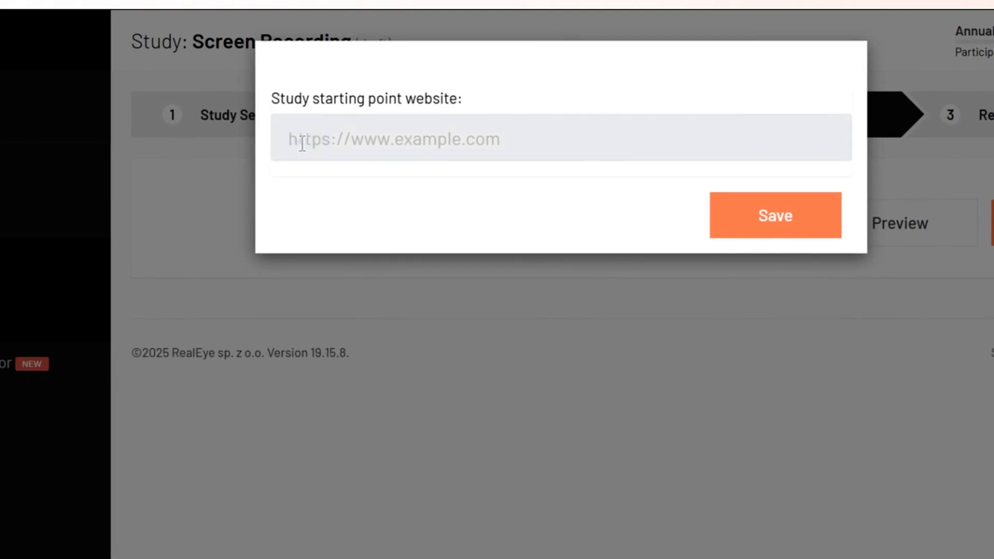
pyautogui.write('https://www.realeye.io/')
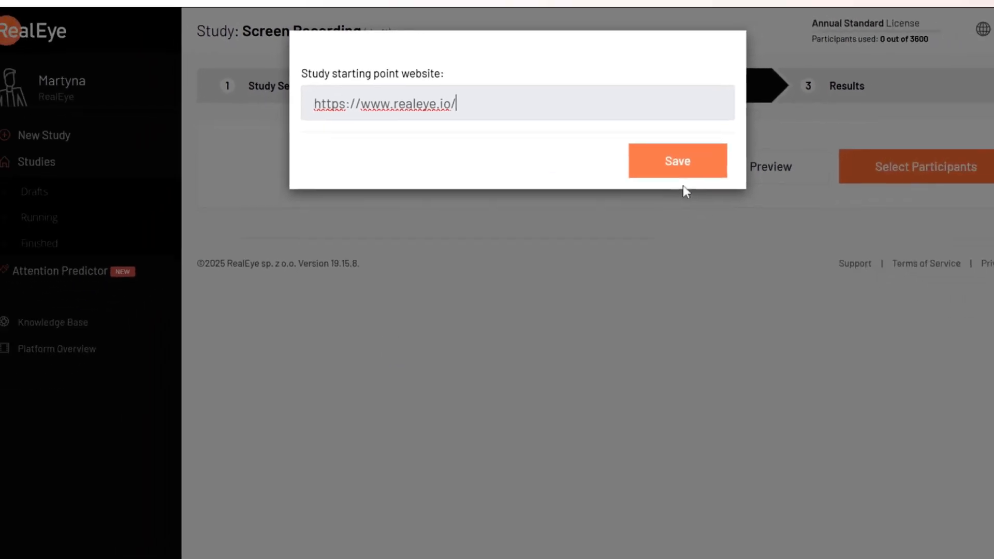
pyautogui.click(641, 149)
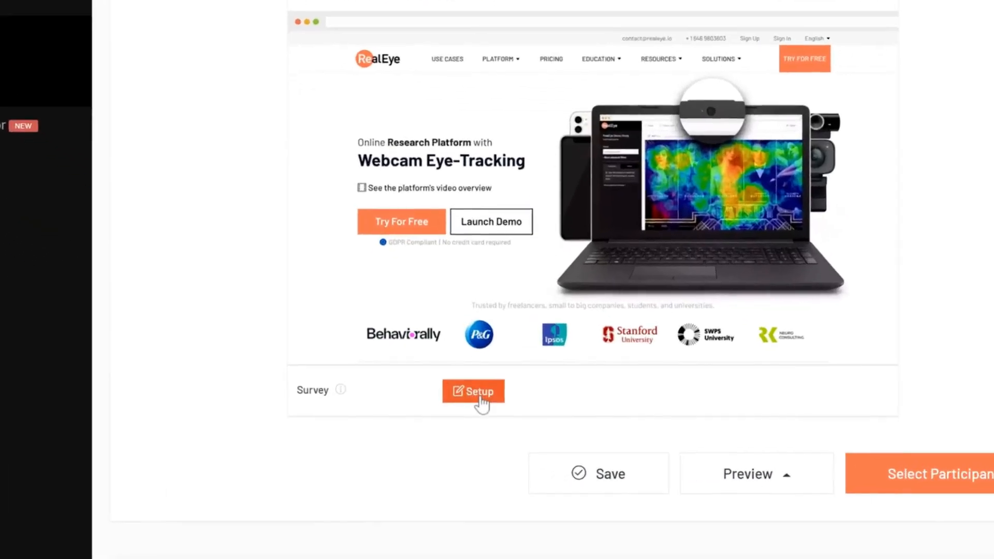
# Step: Add a choice question "Did you like this website?" to the survey following the website
pyautogui.click(486, 418)
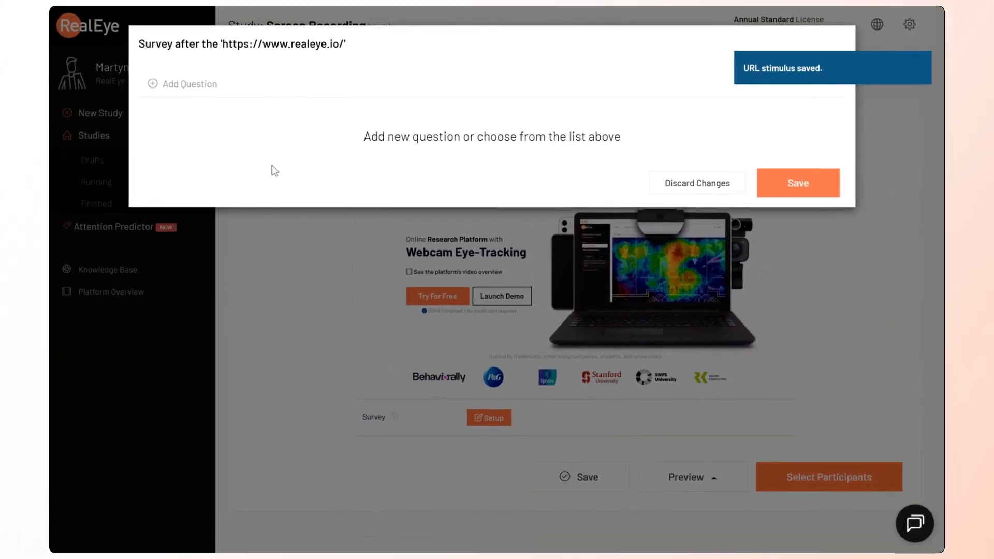
pyautogui.click(488, 419)
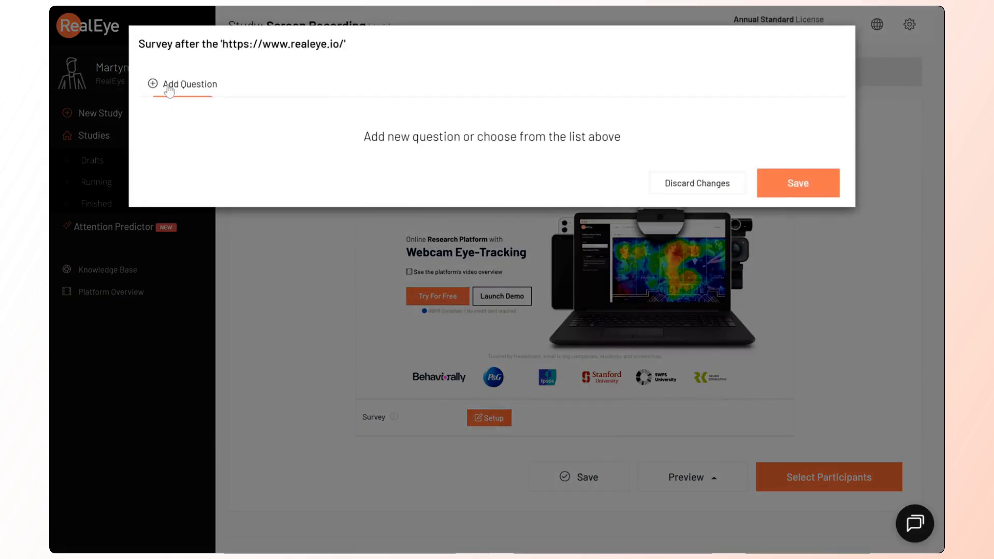
pyautogui.click(167, 86)
pyautogui.click(191, 171)
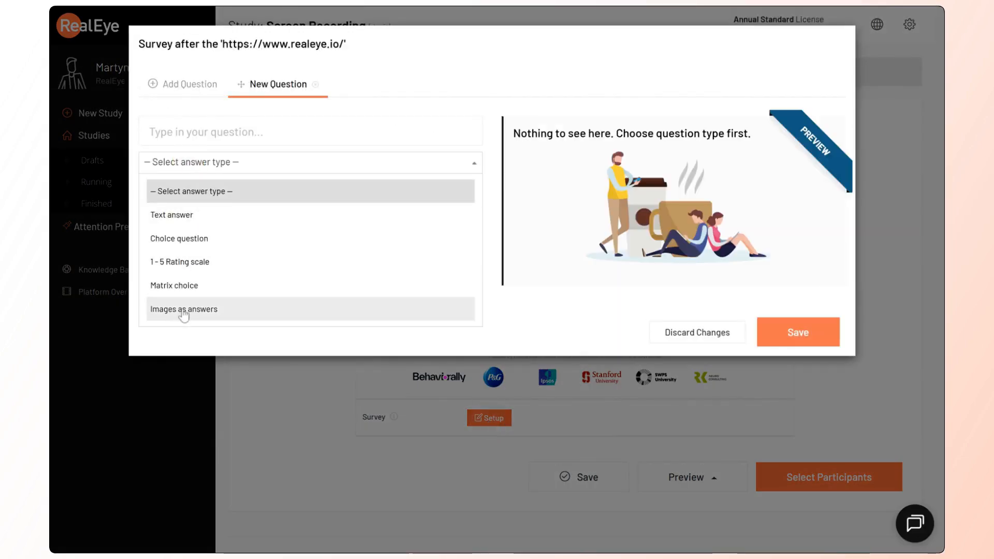
pyautogui.click(163, 241)
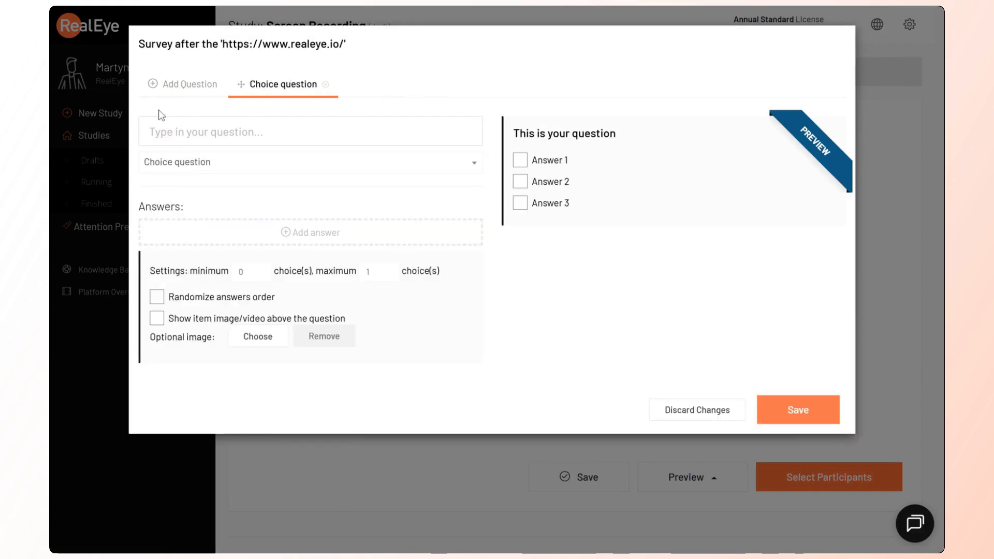
pyautogui.write('Did you like this website?')
# Step: Give the survey question the answers "Yes" and "No", and save the survey and study contents
pyautogui.click(165, 232)
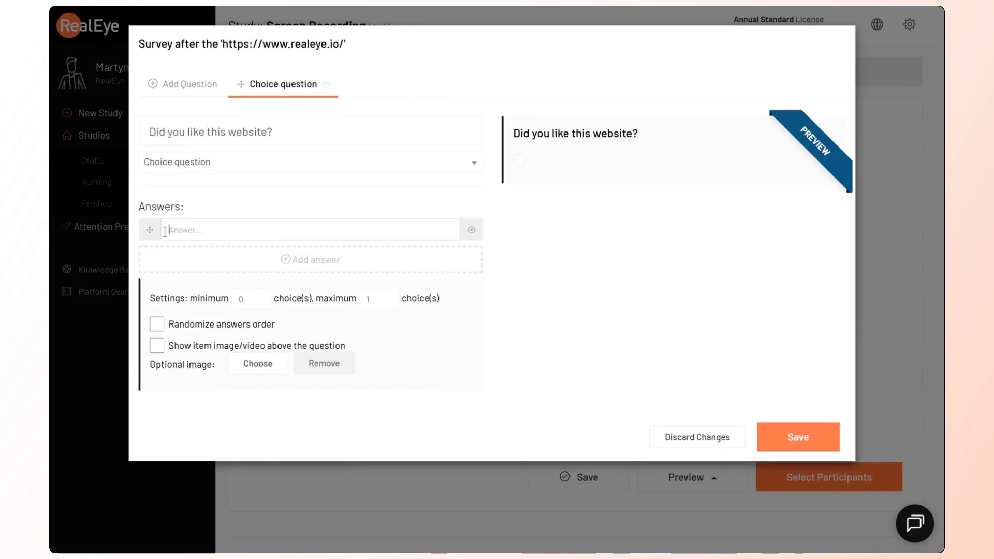
pyautogui.write('Yes')
pyautogui.click(212, 260)
pyautogui.write('No')
pyautogui.click(768, 473)
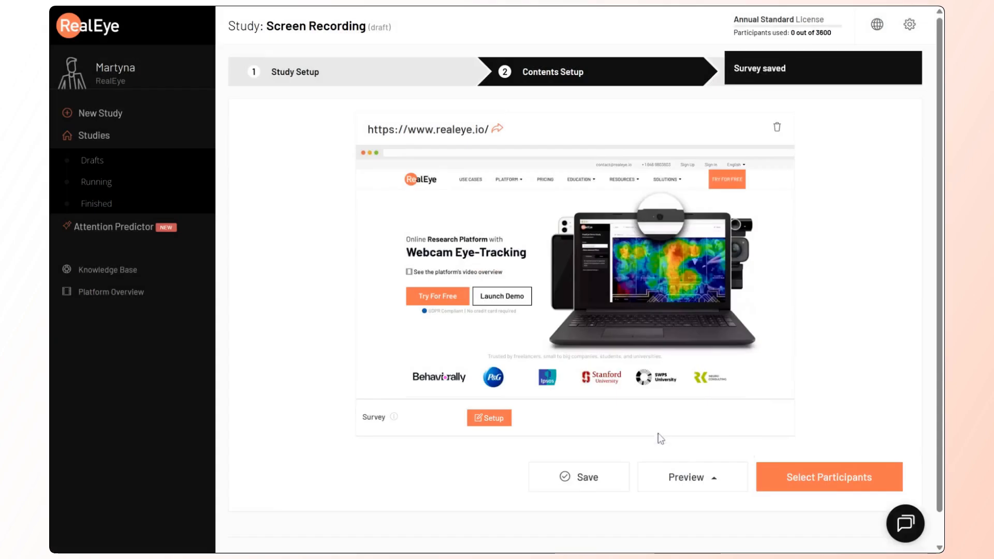
pyautogui.click(595, 475)
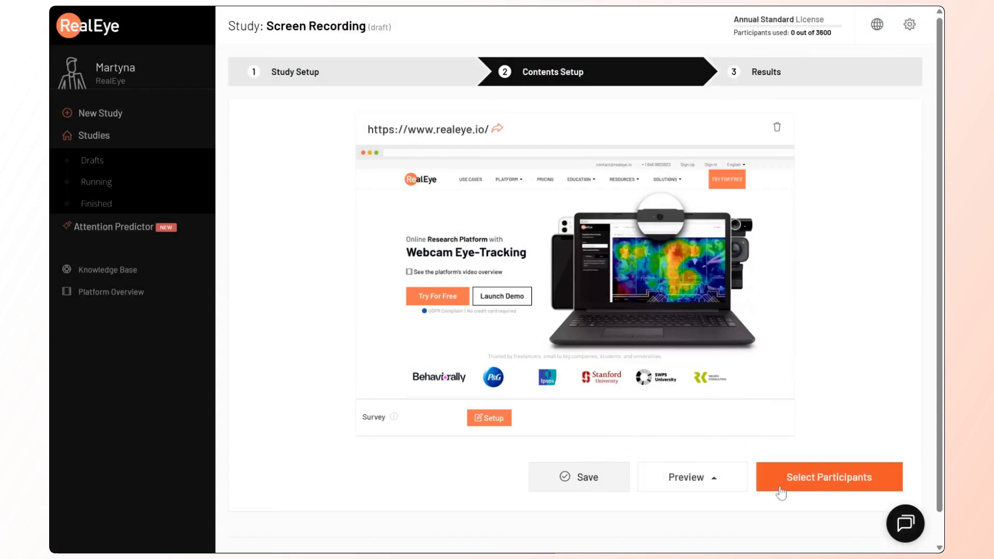
# Step: Examine the study's full preview, quick preview and shareable preview link options
pyautogui.click(717, 477)
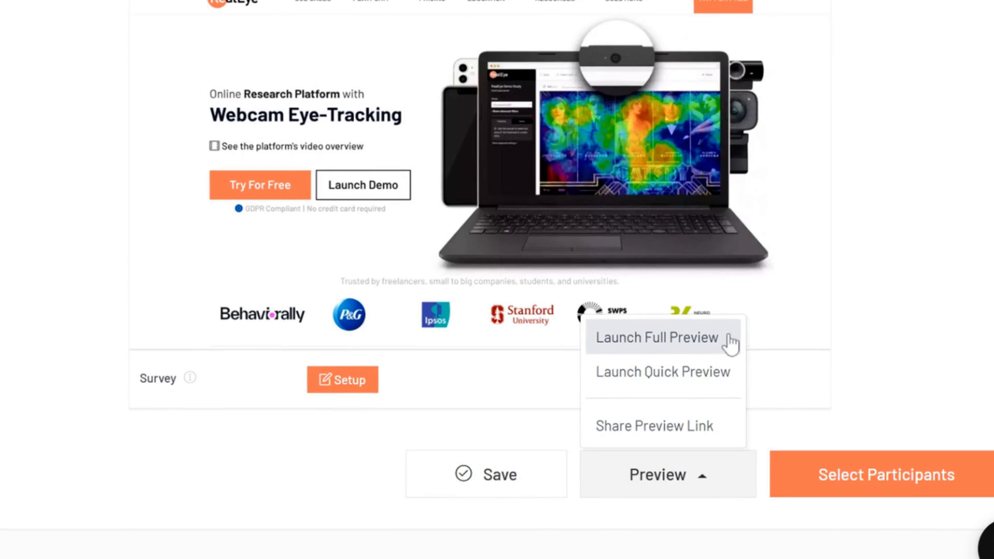
pyautogui.moveTo(732, 386)
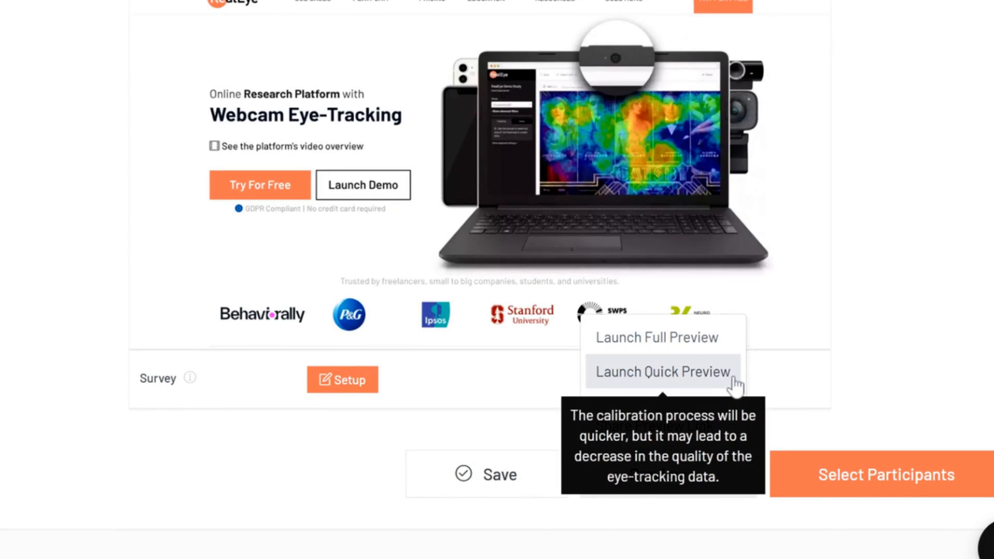
pyautogui.moveTo(723, 440)
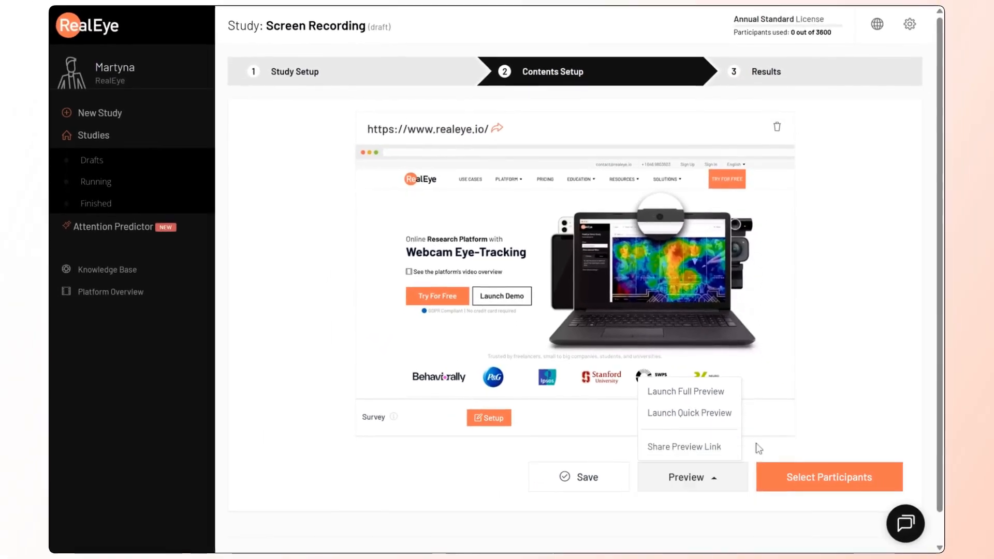
pyautogui.click(773, 429)
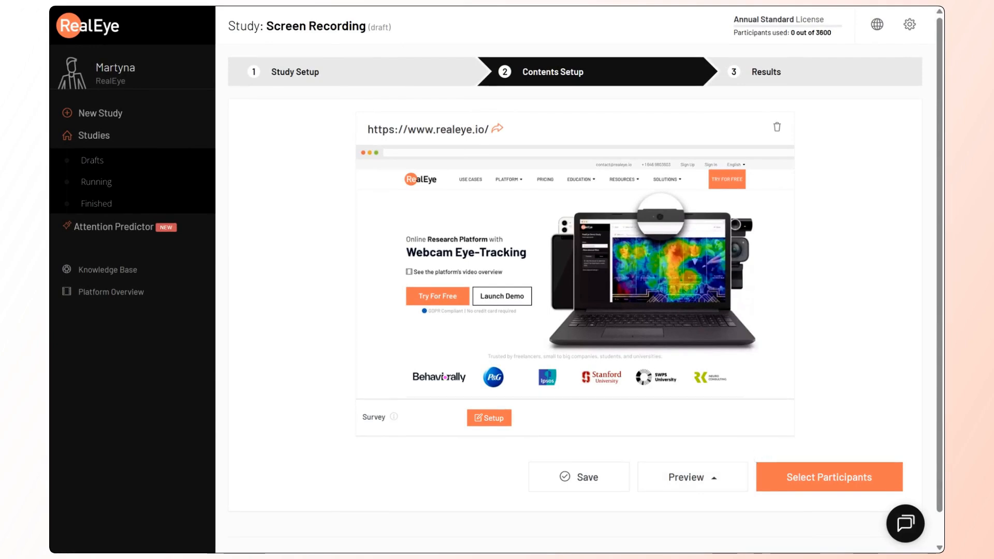
# Step: Run the study with an own participant count limit of 50 and return to the list of studies
pyautogui.click(777, 482)
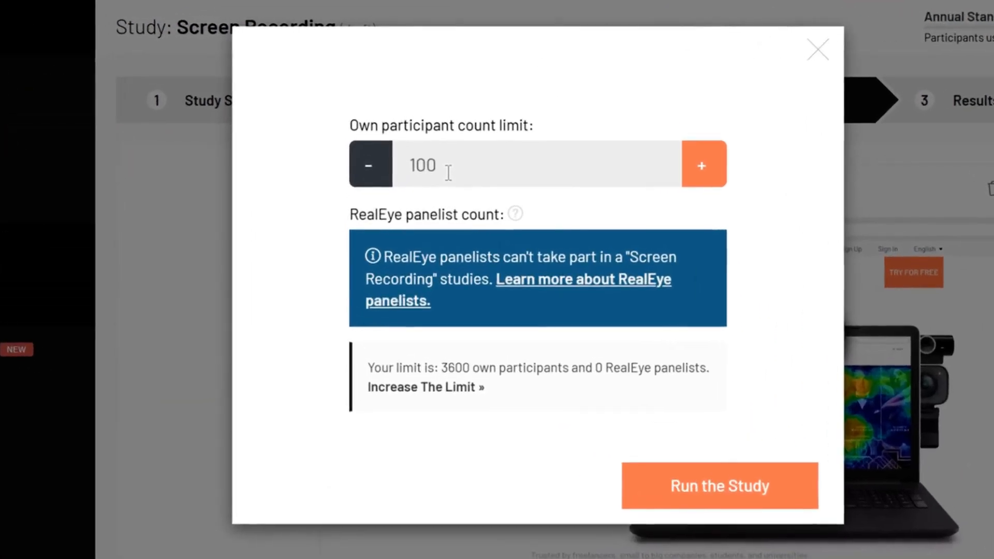
pyautogui.moveTo(433, 112); pyautogui.dragTo(414, 112)
pyautogui.moveTo(413, 162); pyautogui.dragTo(409, 164)
pyautogui.write('50')
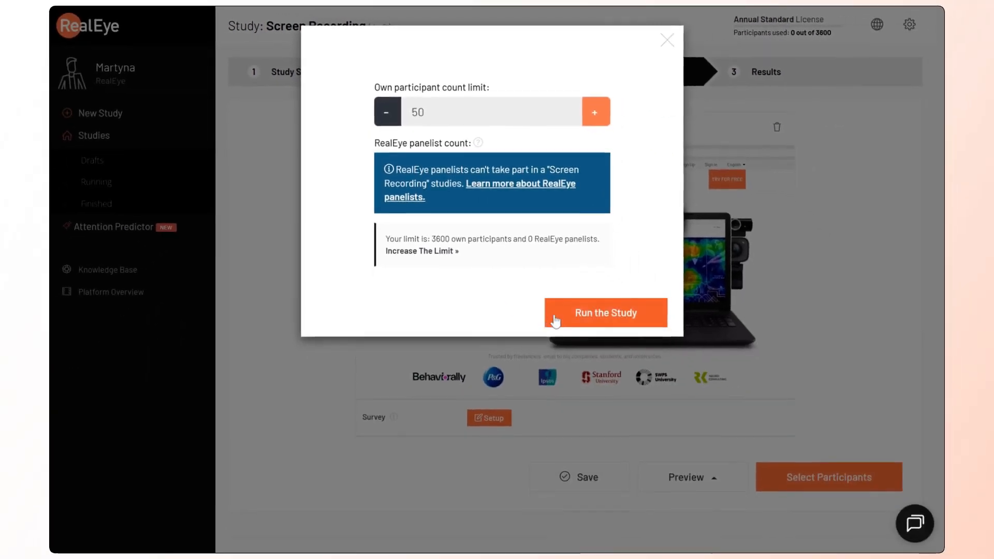
pyautogui.click(642, 495)
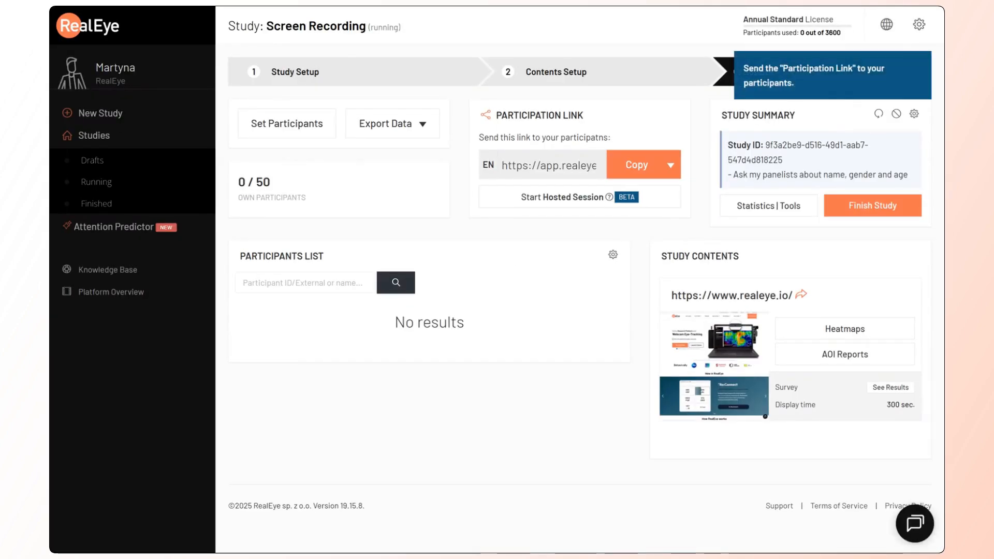
pyautogui.click(83, 134)
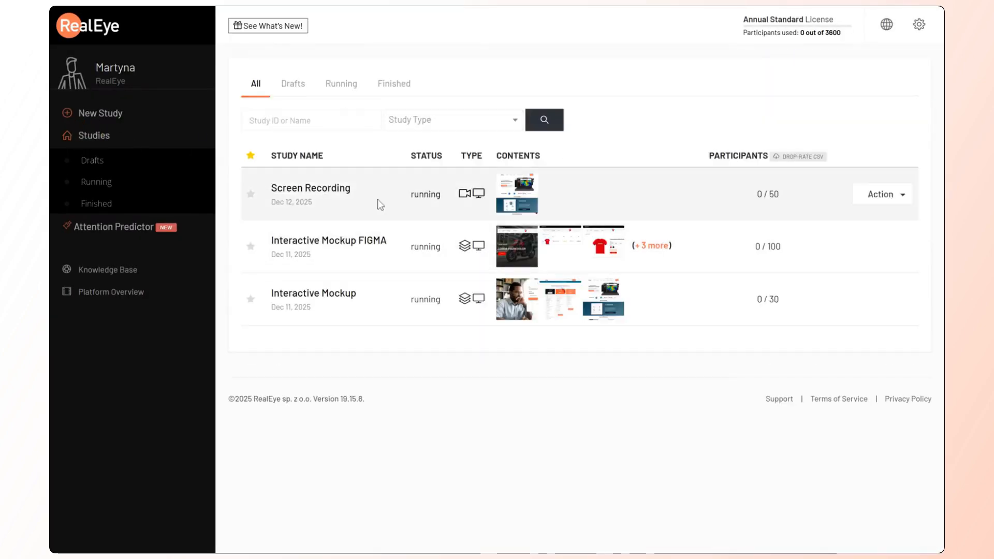